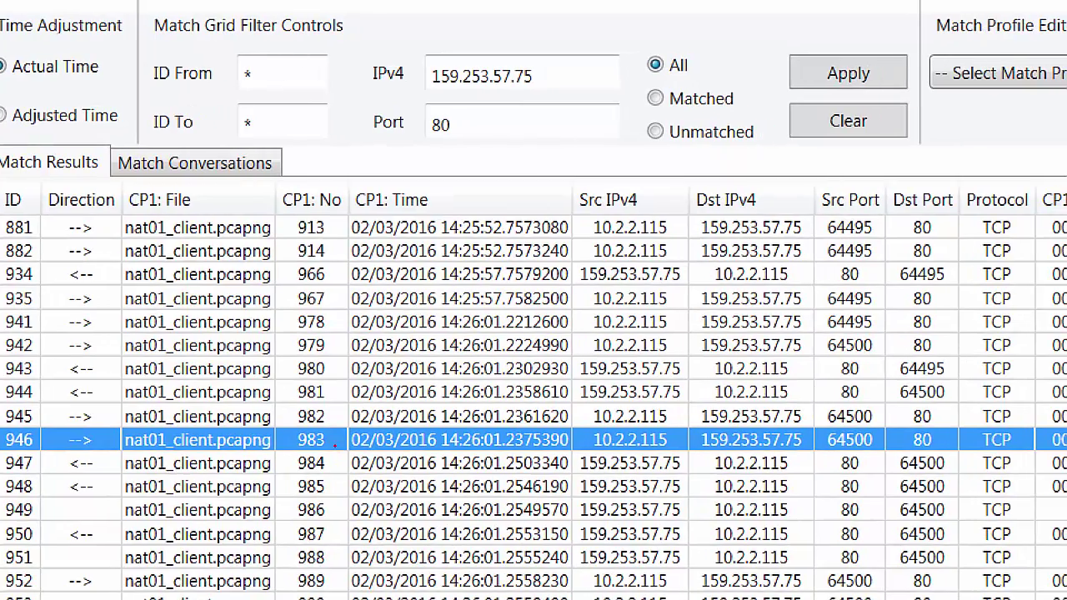
Examine the CP1 and CP2 packet numbers of match result 946 for the client and server captures.
{"action": "left_click_drag", "start_coordinate": [302, 451], "coordinate": [347, 457]}
{"action": "key", "text": "Escape"}
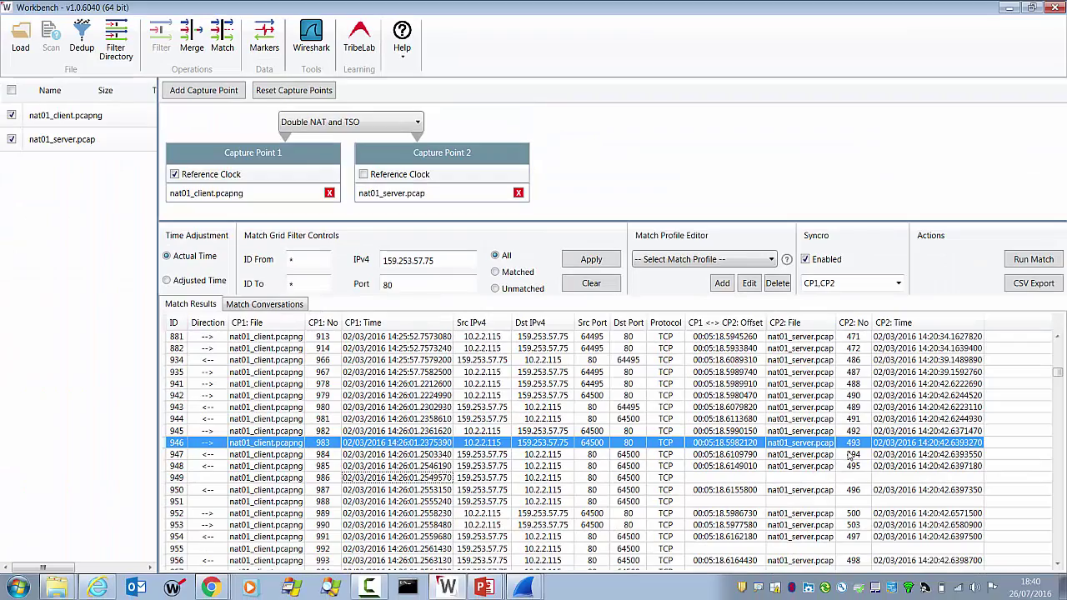
{"action": "key", "text": "ctrl+1"}
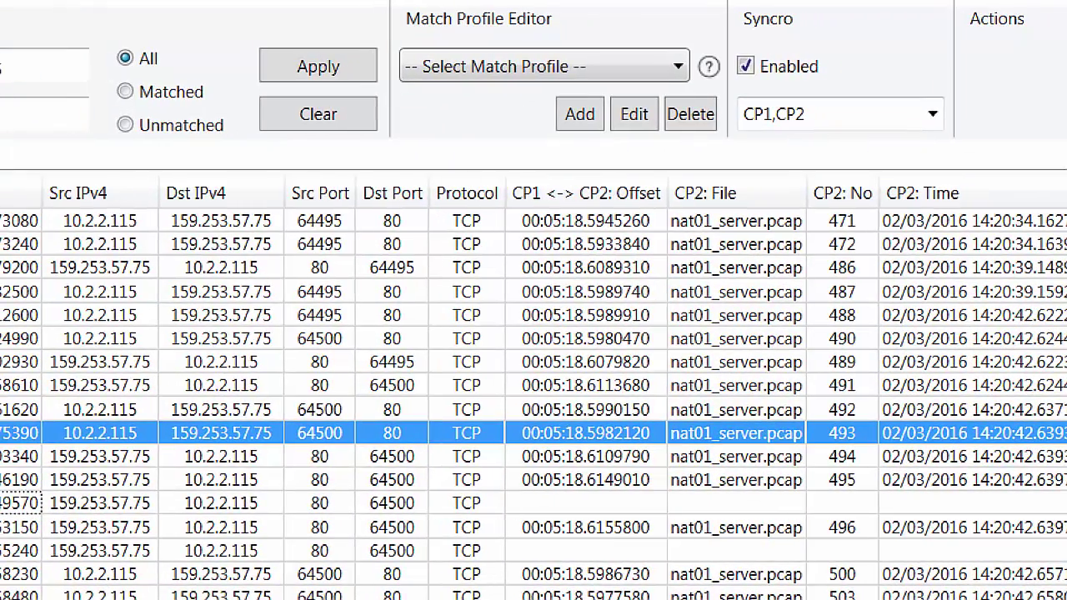
{"action": "left_click_drag", "start_coordinate": [822, 450], "coordinate": [880, 446]}
{"action": "key", "text": "Escape"}
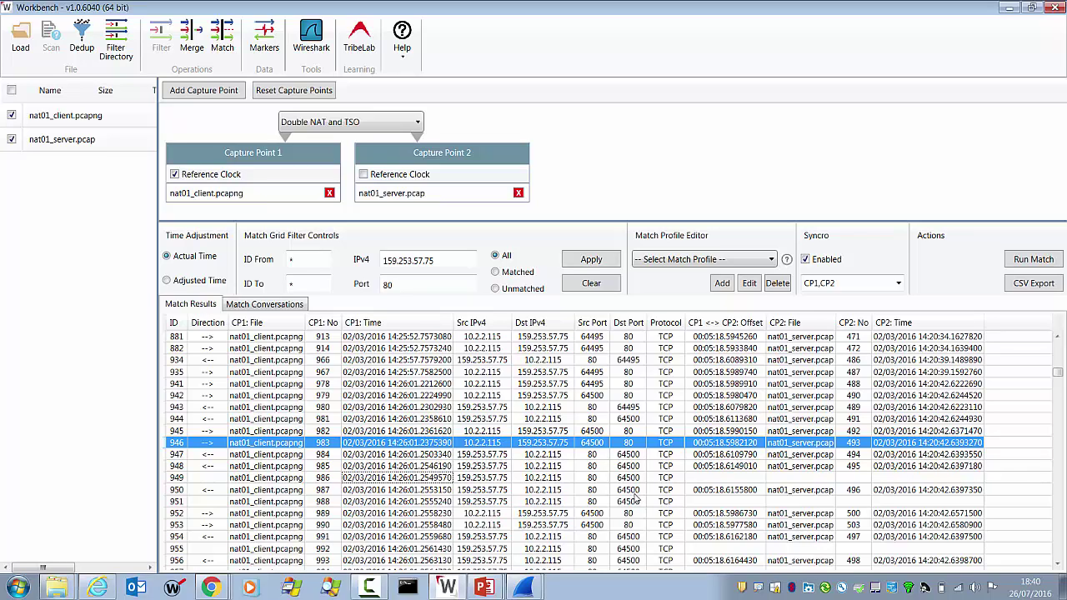
Switch to the Wireshark capture windows and compare the ports of the GET /marker.html packet in both captures.
{"action": "key", "text": "alt+Tab"}
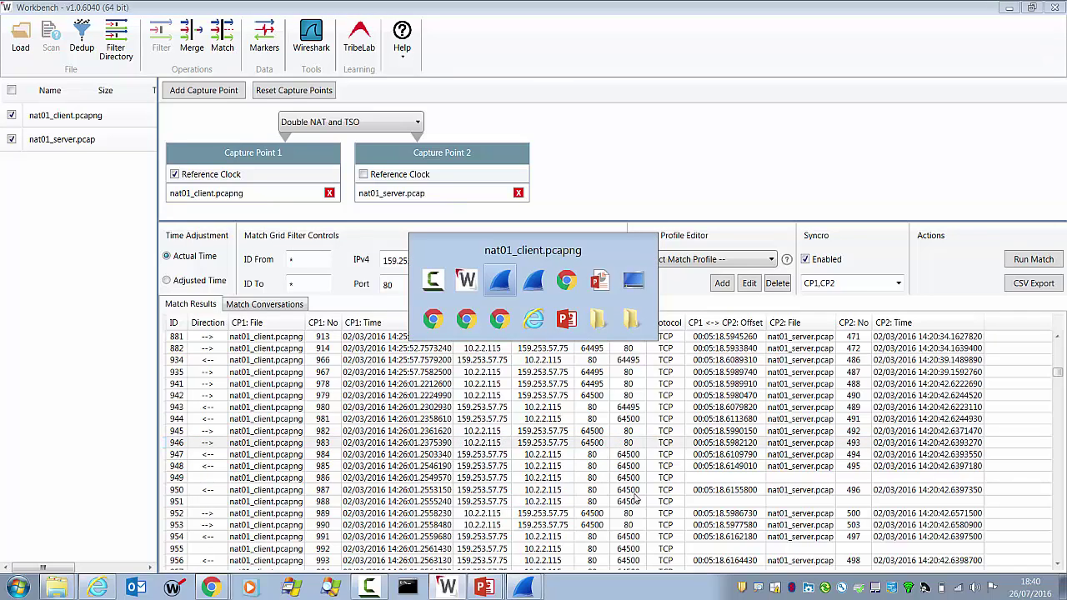
{"action": "key", "text": "alt+Tab"}
{"action": "key", "text": "alt+Tab"}
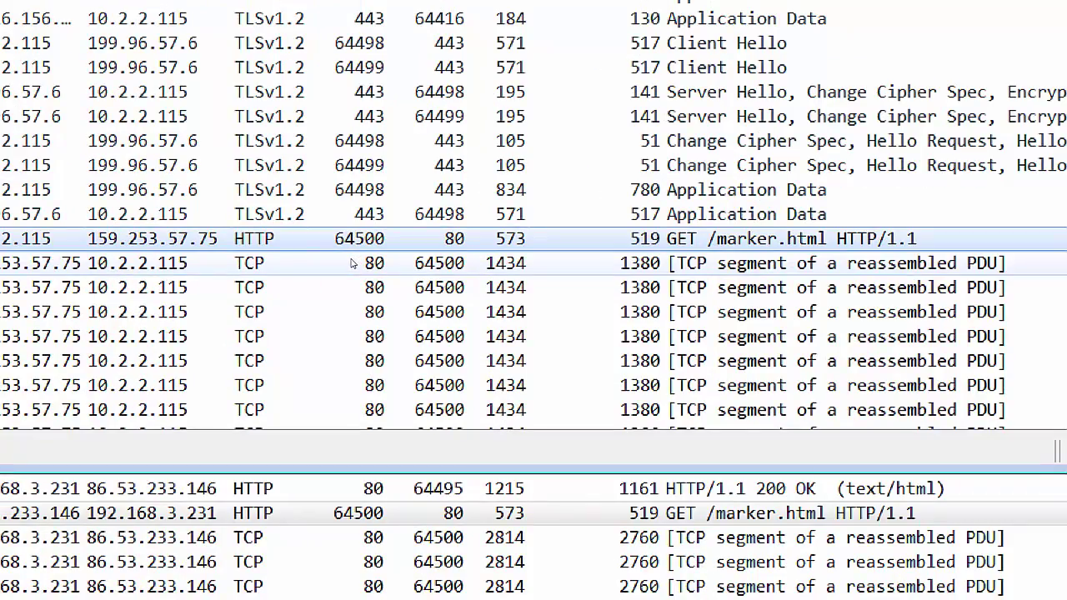
{"action": "left_click", "coordinate": [331, 255]}
{"action": "mouse_move", "coordinate": [334, 256]}
{"action": "left_mouse_down"}
{"action": "mouse_move", "coordinate": [386, 261]}
{"action": "mouse_move", "coordinate": [478, 250]}
{"action": "left_mouse_up"}
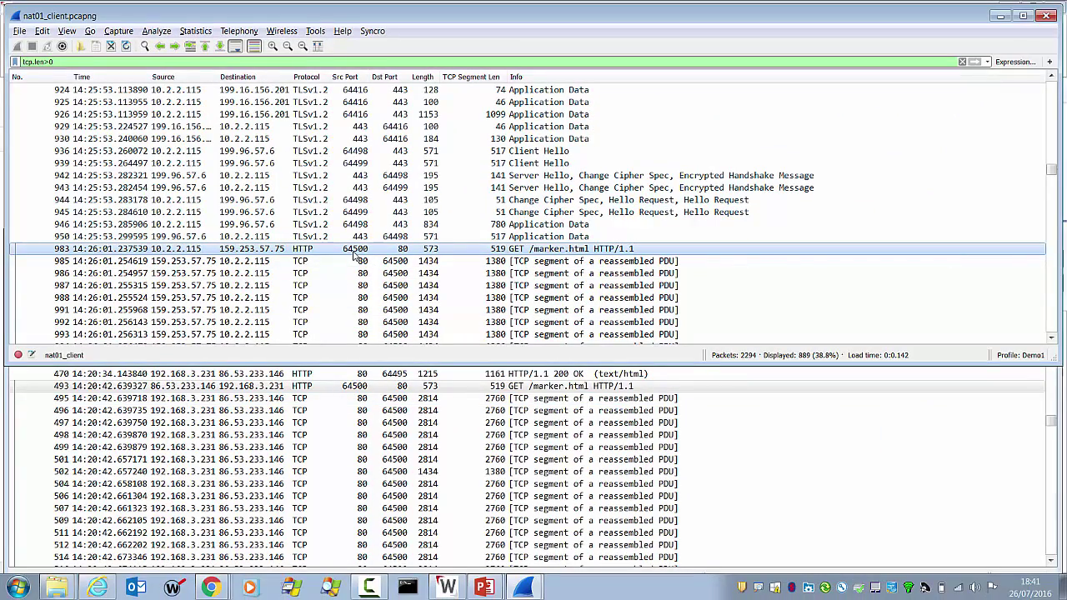
Step through the client capture's TCP segments from packet 985 to 1003, comparing each with its synchronized server packet.
{"action": "key", "text": "Down"}
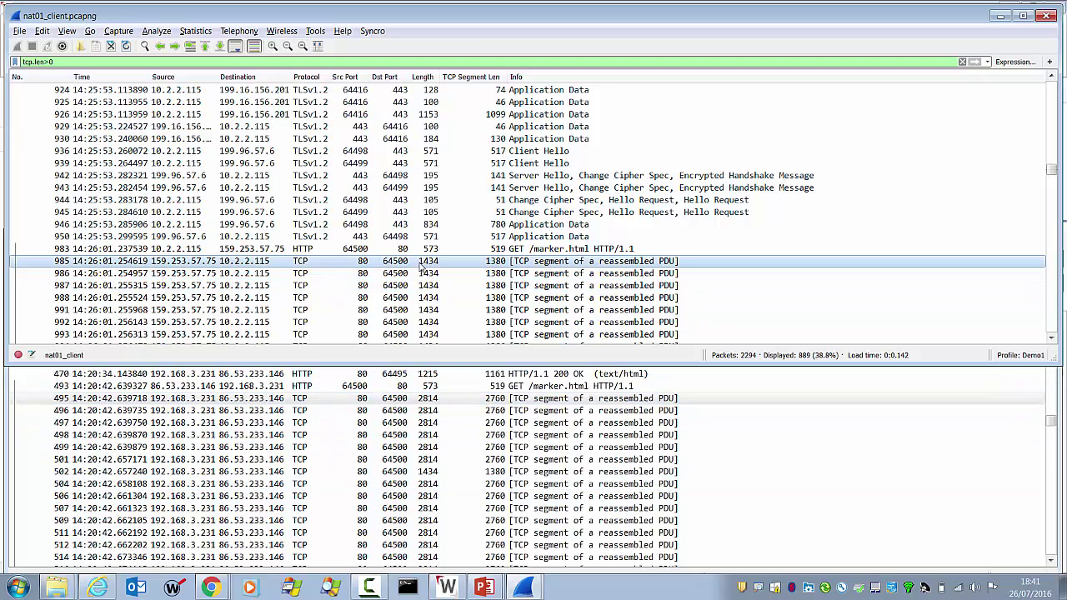
{"action": "key", "text": "Down"}
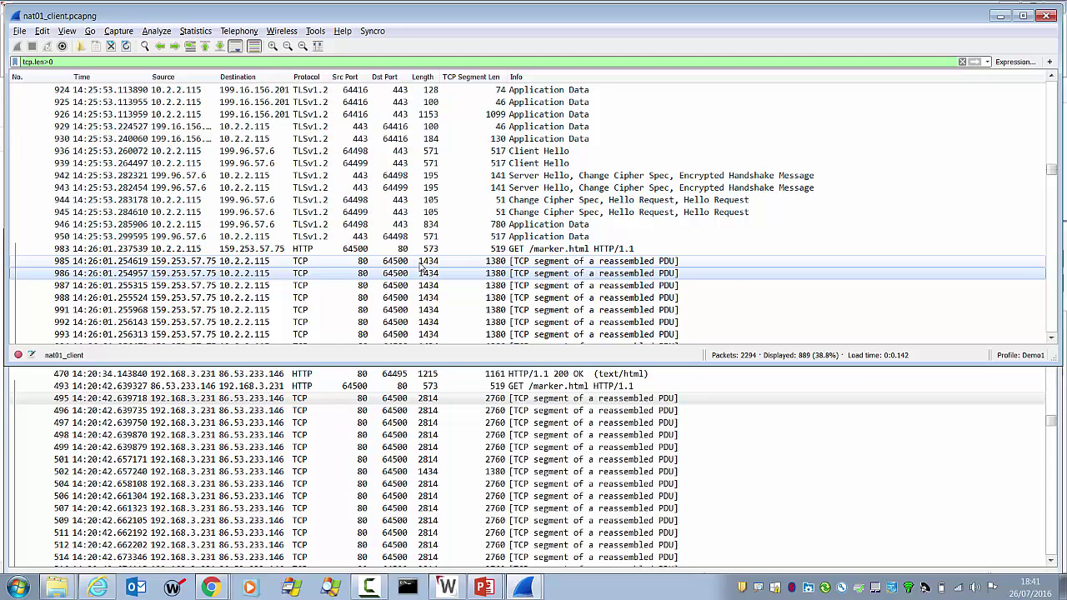
{"action": "key", "text": "Down"}
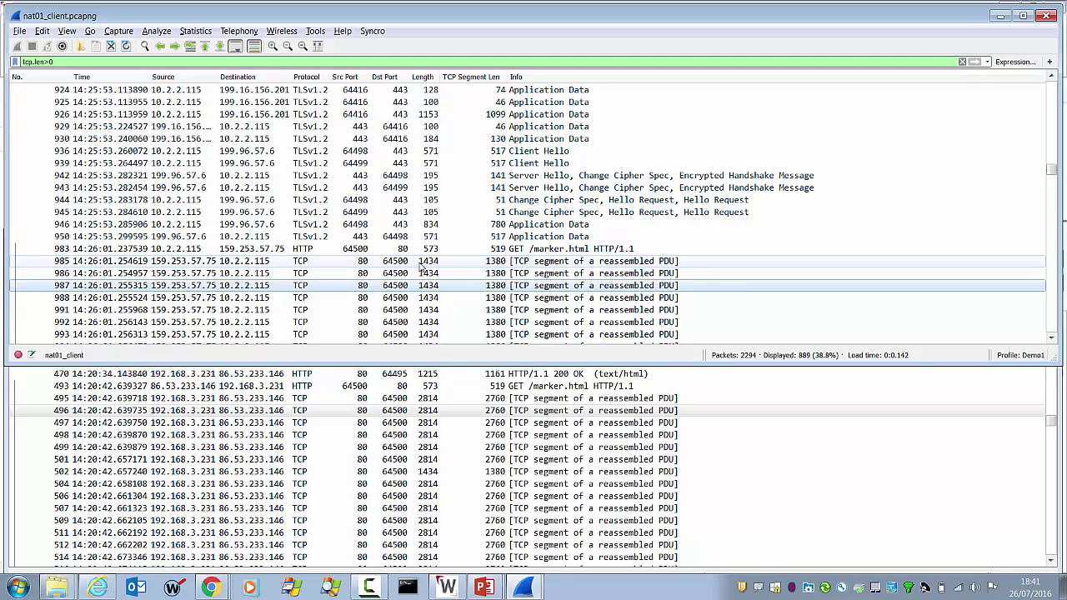
{"action": "key", "text": "Down"}
{"action": "key", "text": "Down"}
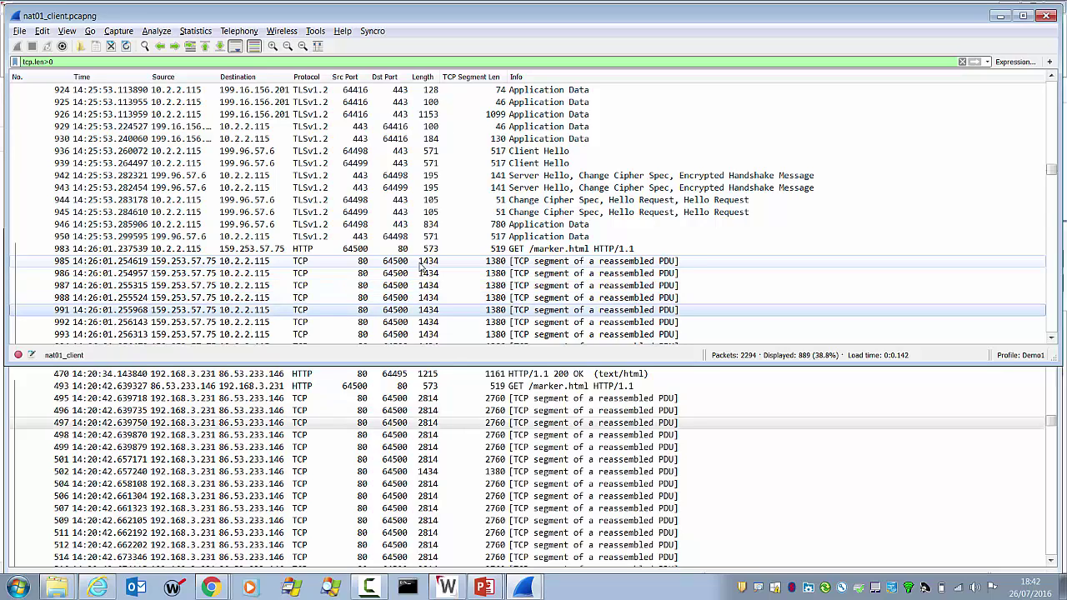
{"action": "key", "text": "Down"}
{"action": "key", "text": "Down"}
{"action": "key", "text": "Down"}
{"action": "key", "text": "Down"}
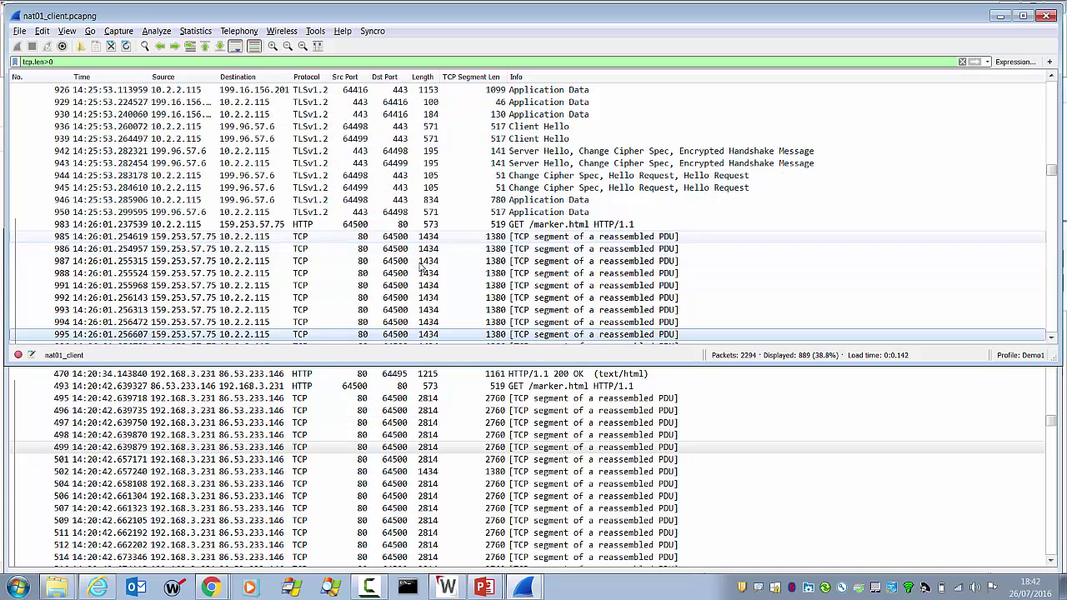
{"action": "key", "text": "Down"}
{"action": "key", "text": "Down"}
{"action": "key", "text": "Down"}
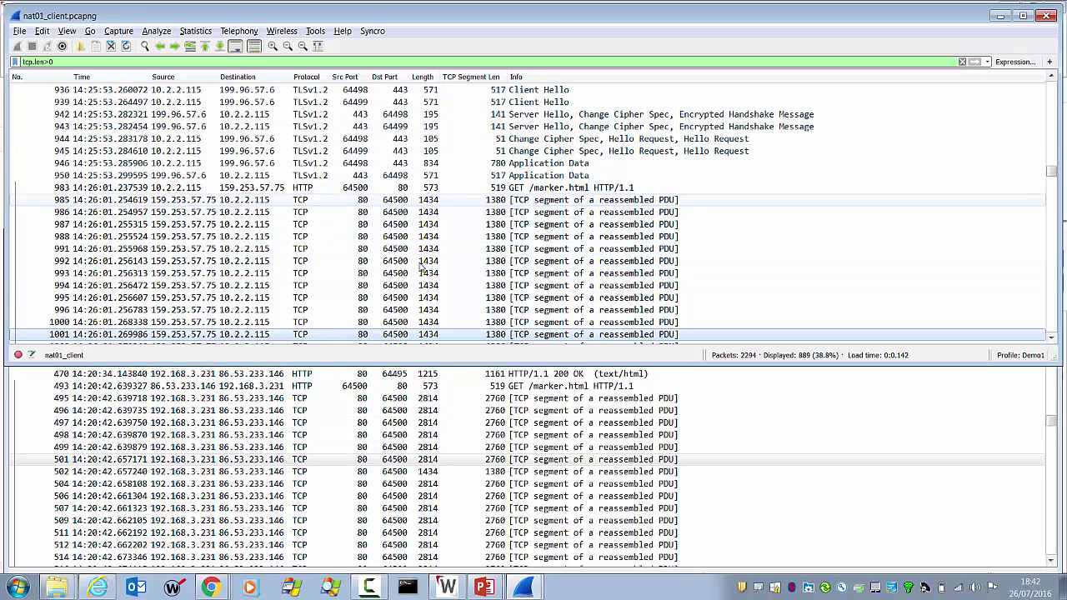
{"action": "key", "text": "Down"}
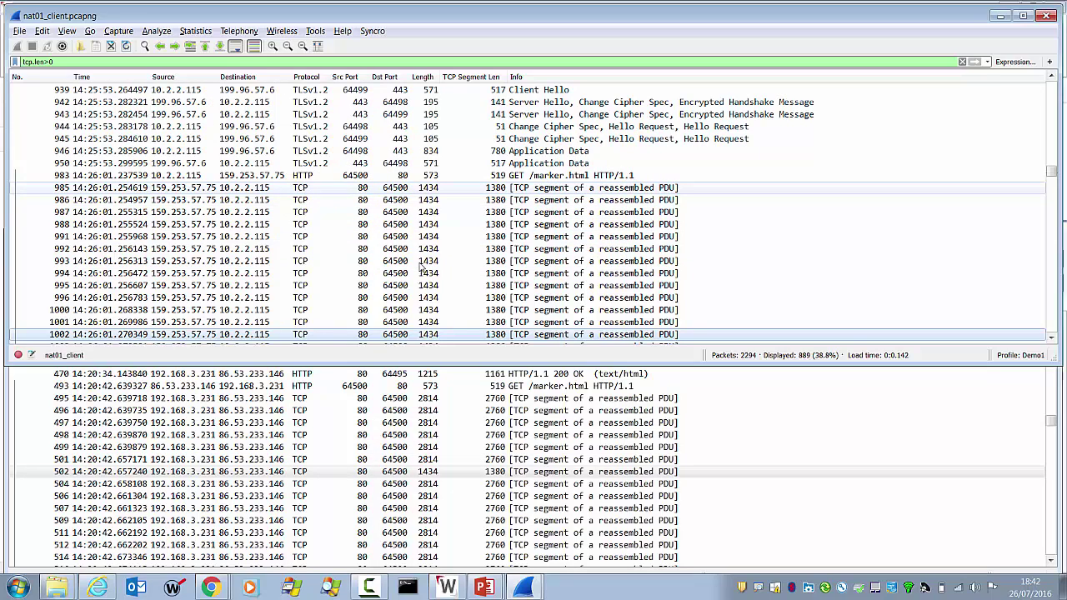
{"action": "key", "text": "Down"}
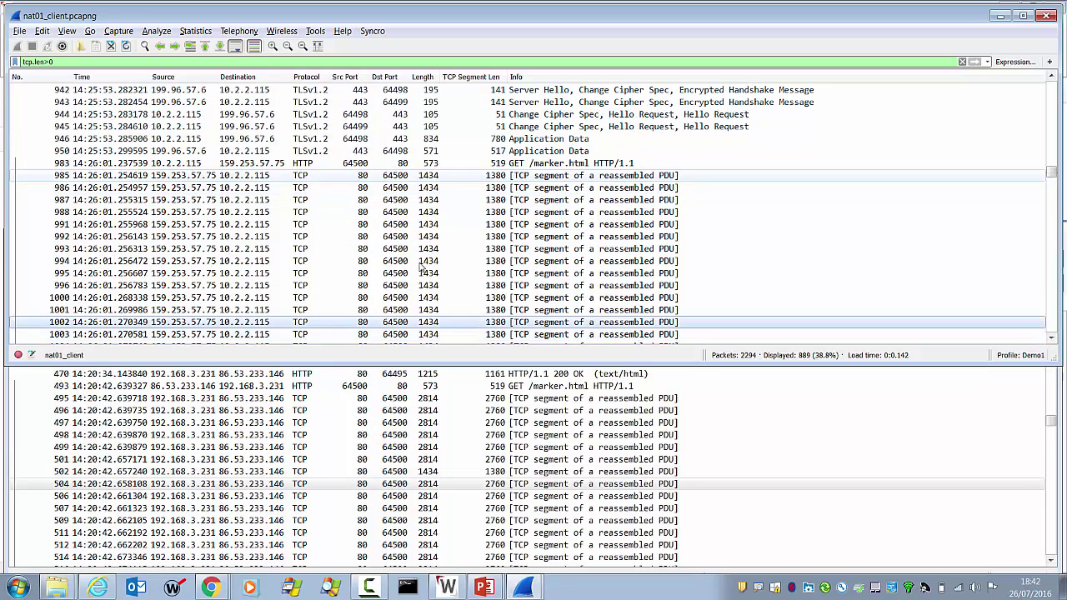
Alternate between client packets 1002 and 1003 to compare their server matches, and examine the TCP Segment Len column.
{"action": "key", "text": "Up"}
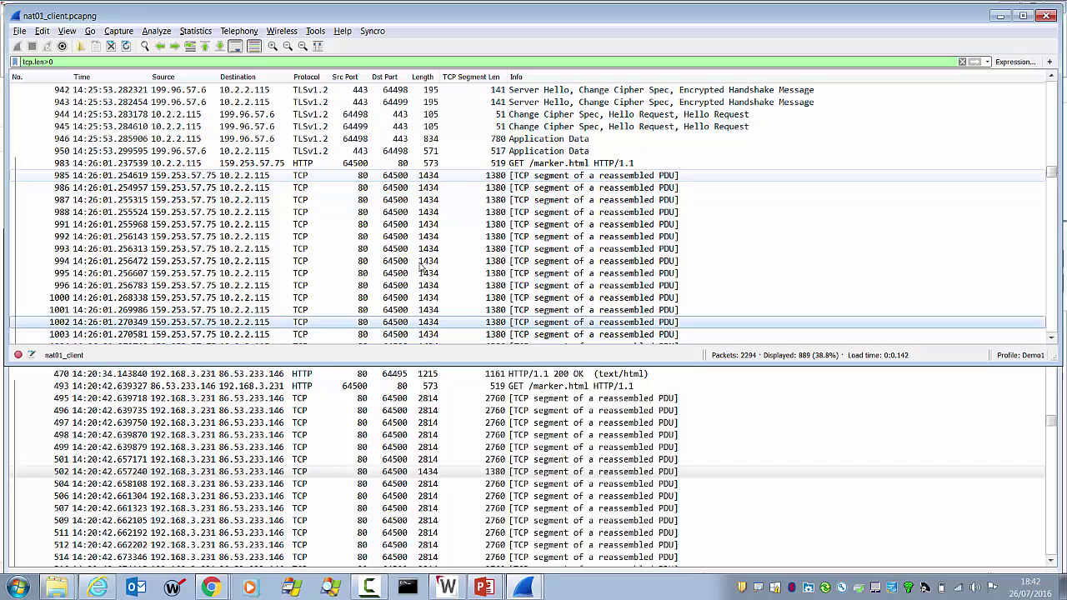
{"action": "key", "text": "Down"}
{"action": "key", "text": "Up"}
{"action": "key", "text": "Down"}
{"action": "key", "text": "Up"}
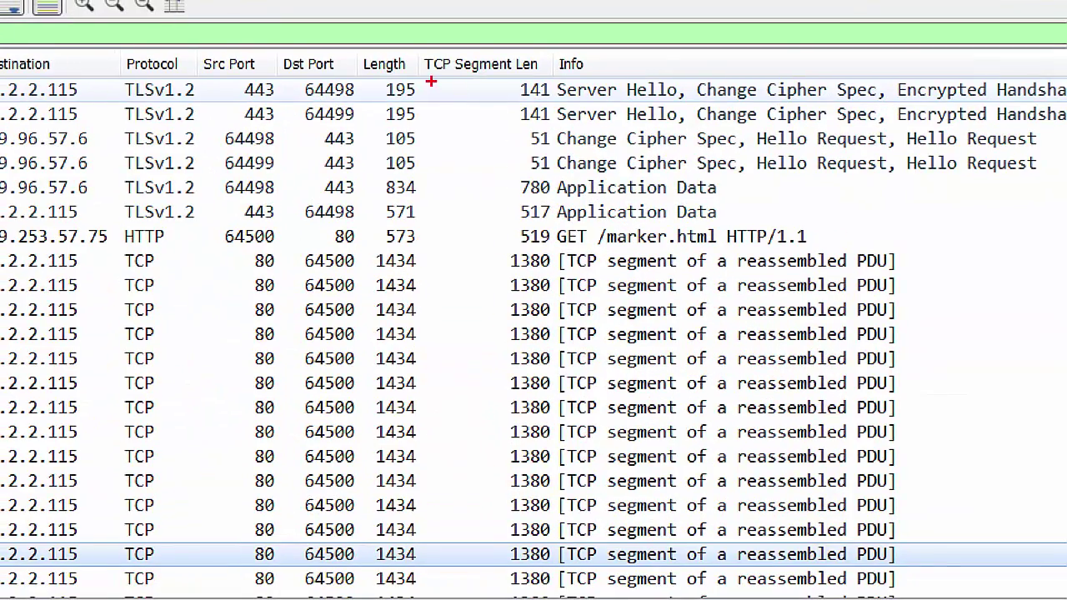
{"action": "left_click_drag", "start_coordinate": [439, 83], "coordinate": [549, 75]}
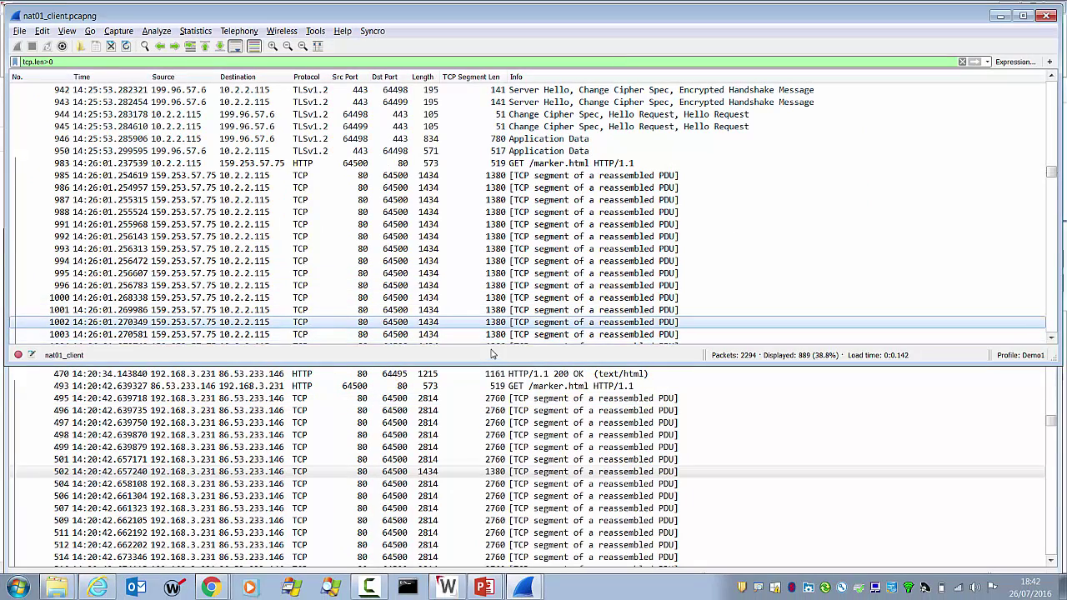
Select server packets 495 and 496 to check their client matches, and return to client packet 985.
{"action": "left_click", "coordinate": [496, 397]}
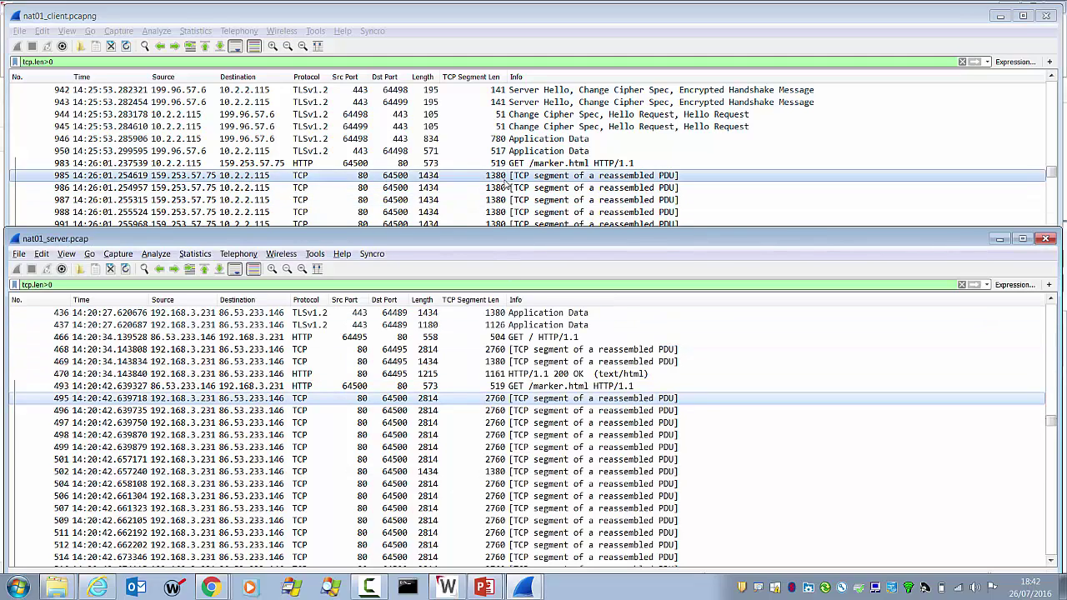
{"action": "key", "text": "Down"}
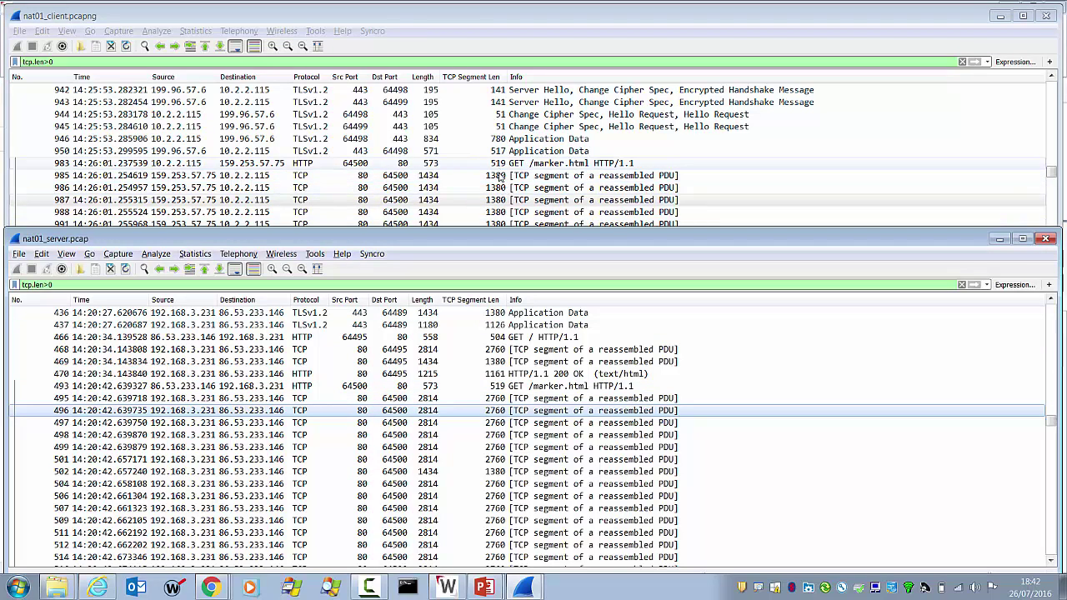
{"action": "left_click", "coordinate": [497, 180]}
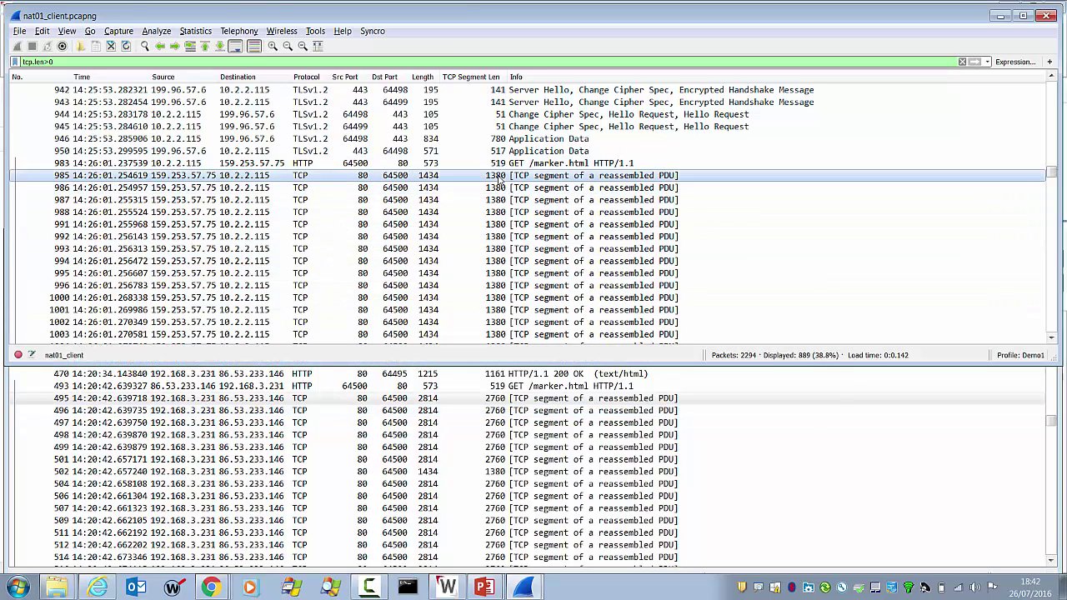
{"action": "left_click", "coordinate": [498, 178]}
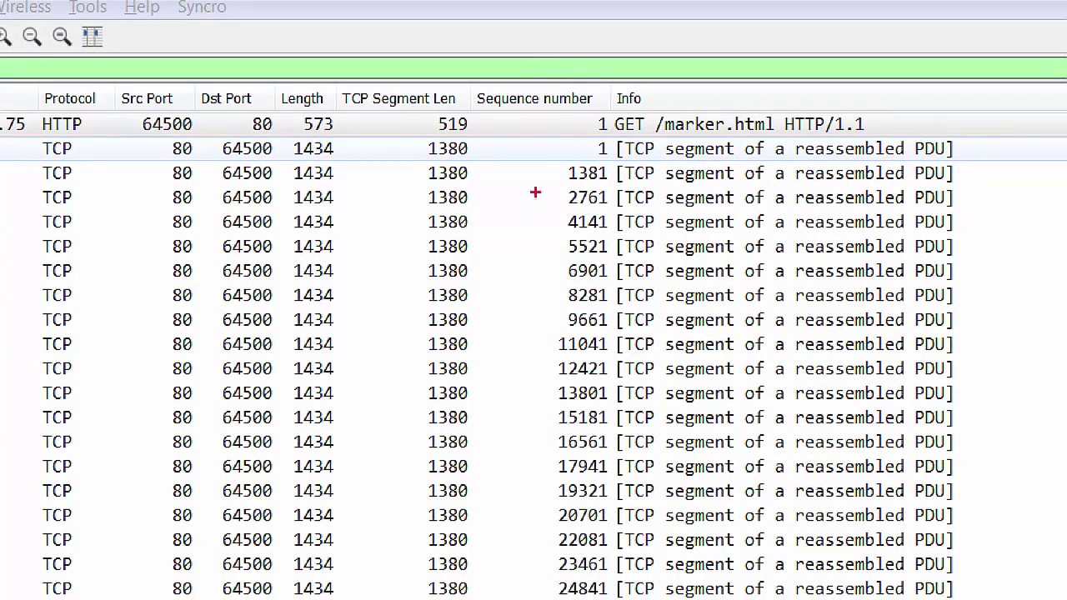
Examine the sequence numbers of client packets 983, 985 and 986 against their matching server packets.
{"action": "left_click_drag", "start_coordinate": [505, 142], "coordinate": [514, 301]}
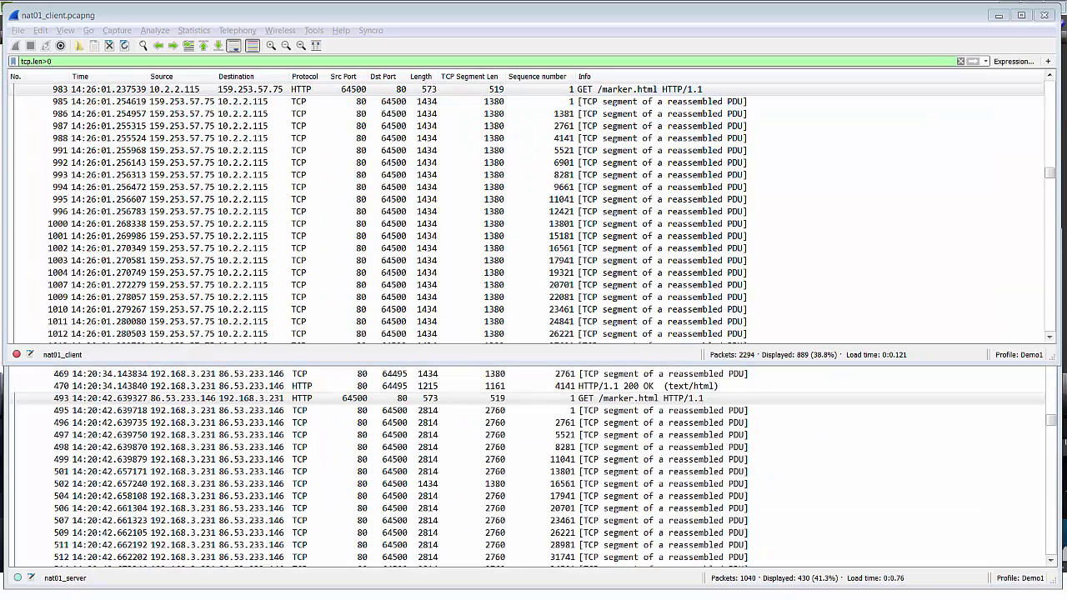
{"action": "left_click", "coordinate": [566, 93]}
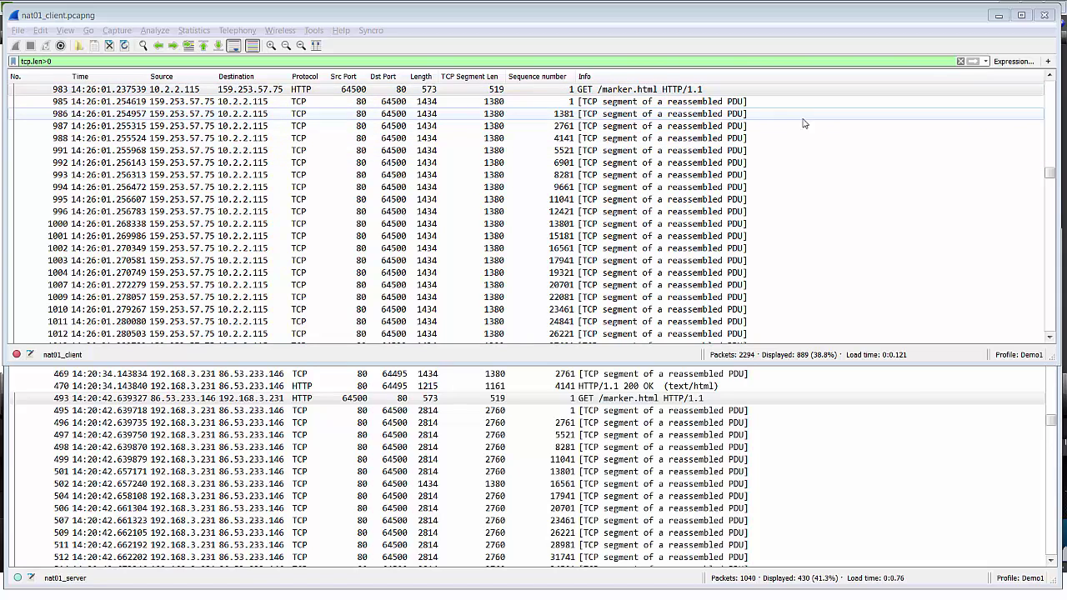
{"action": "left_click", "coordinate": [619, 89]}
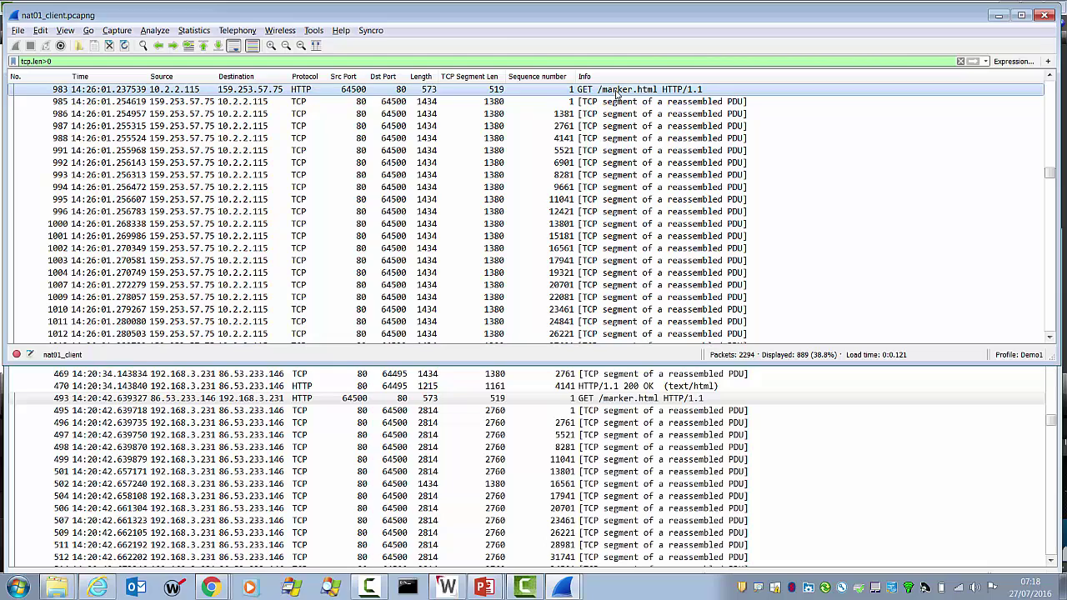
{"action": "key", "text": "Down"}
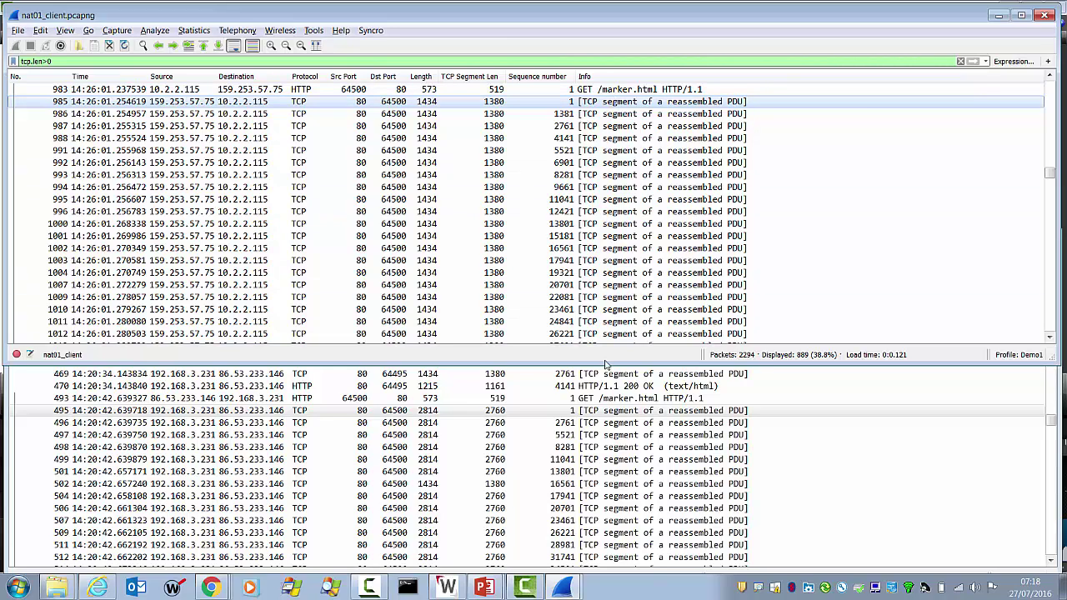
{"action": "left_click", "coordinate": [577, 413]}
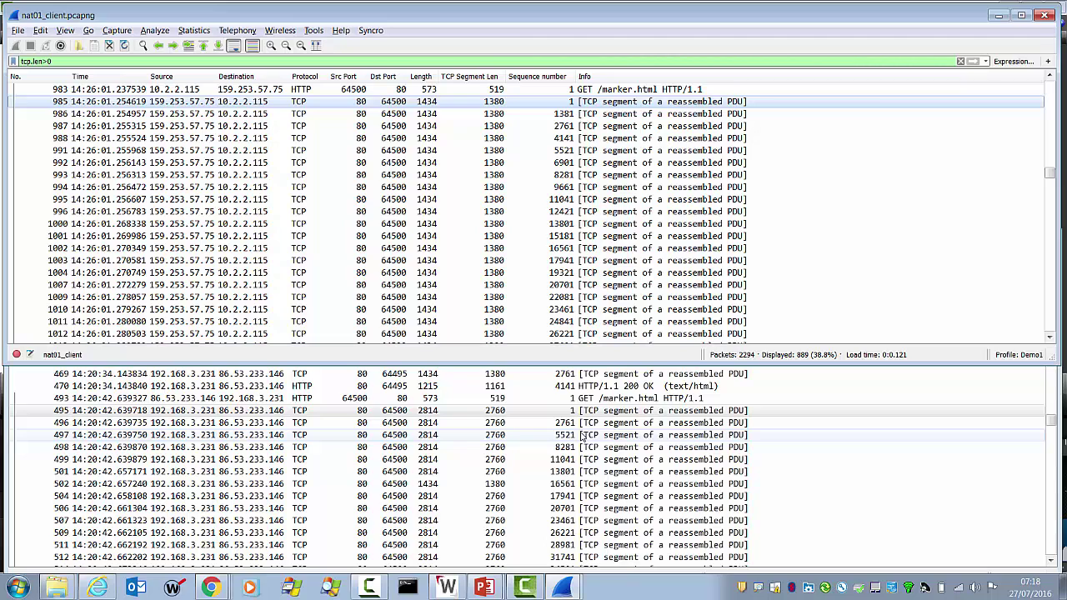
{"action": "key", "text": "Down"}
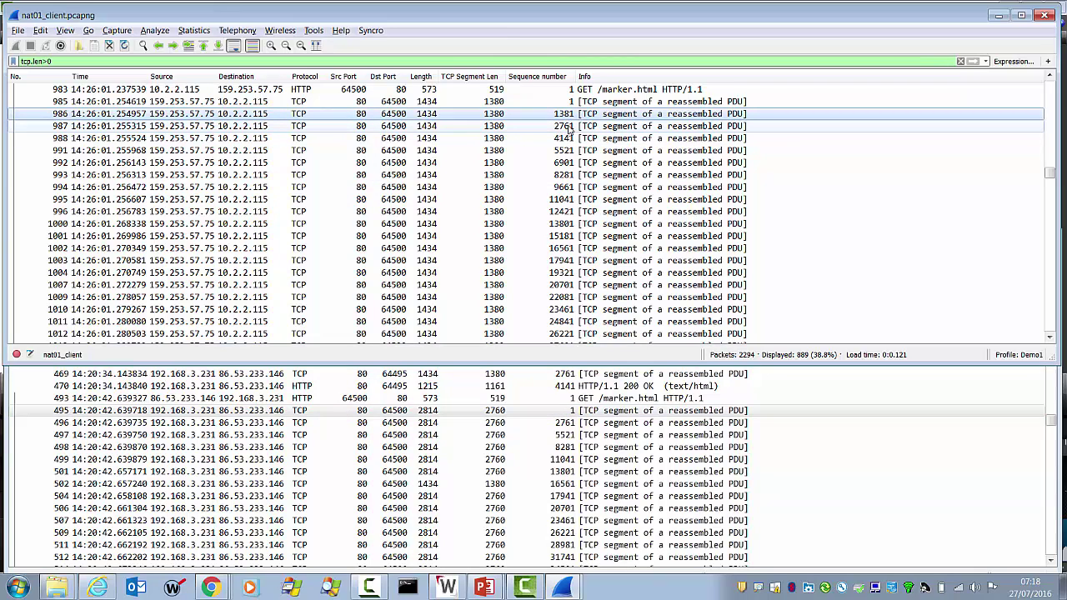
Compare the sequence numbers of client packets 987 through 993 with the matching packets in the server capture.
{"action": "left_click", "coordinate": [626, 130]}
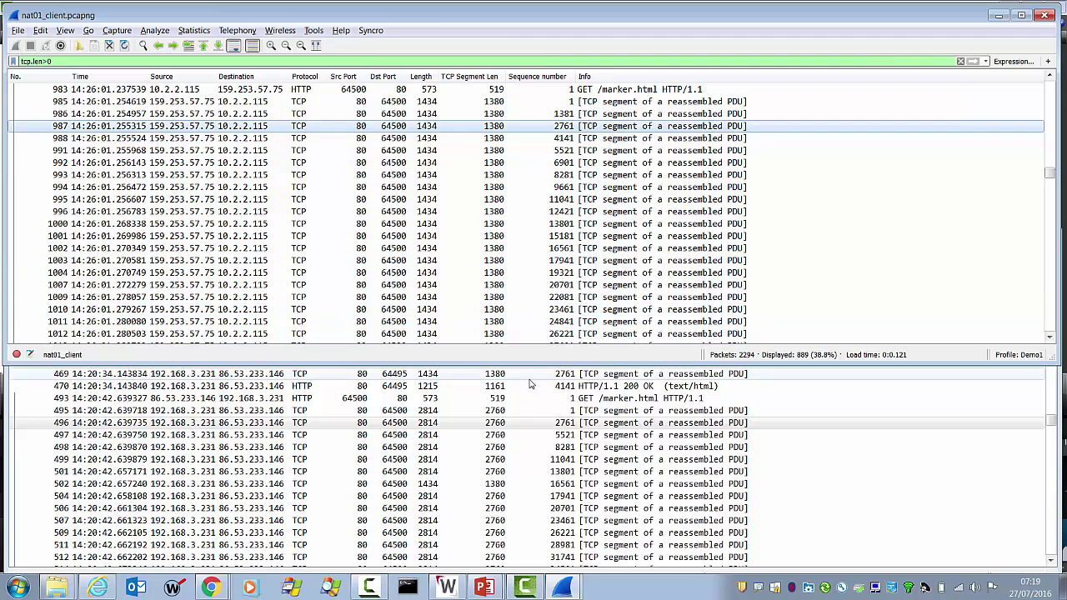
{"action": "left_click", "coordinate": [556, 424]}
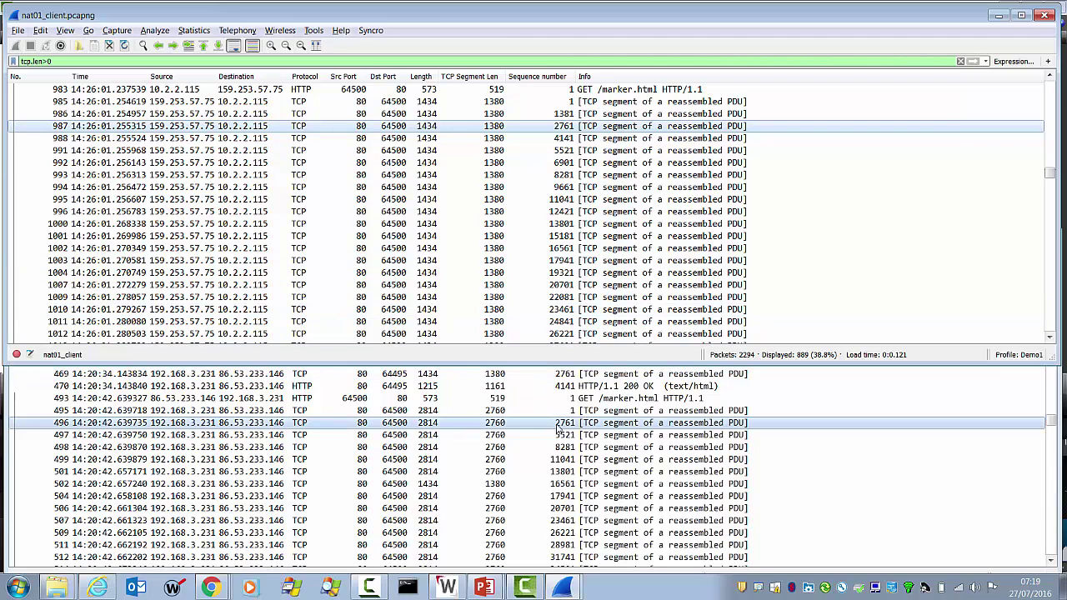
{"action": "left_click", "coordinate": [572, 141]}
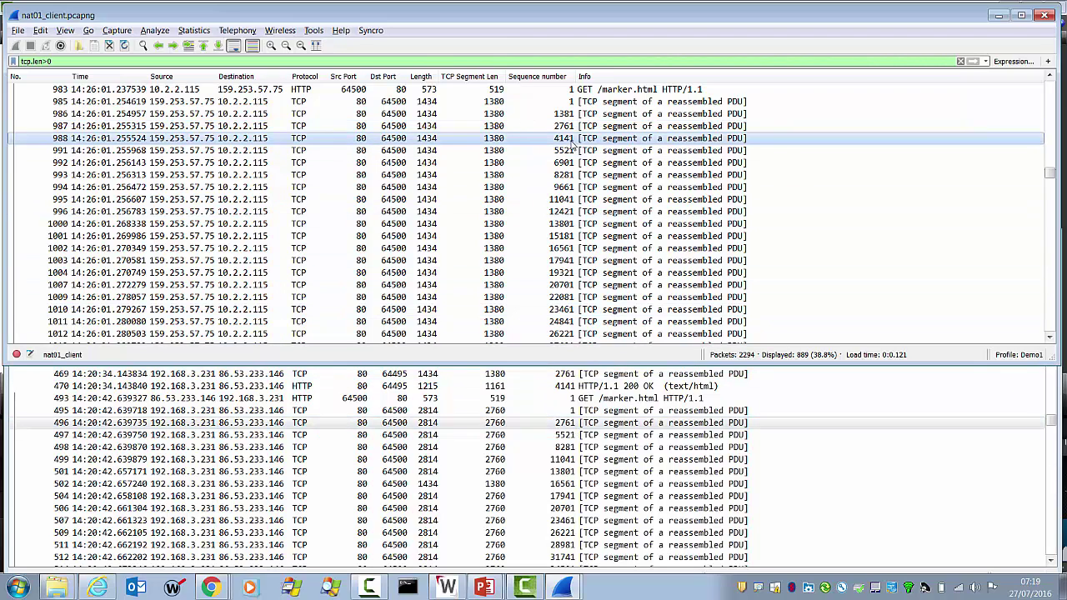
{"action": "key", "text": "Down"}
{"action": "key", "text": "Down"}
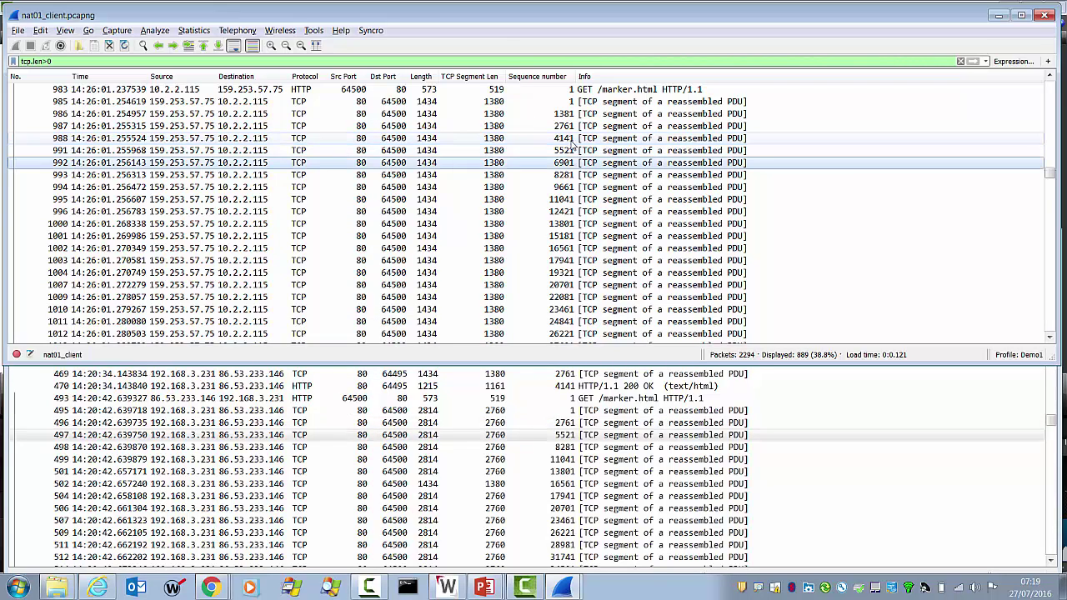
{"action": "key", "text": "Down"}
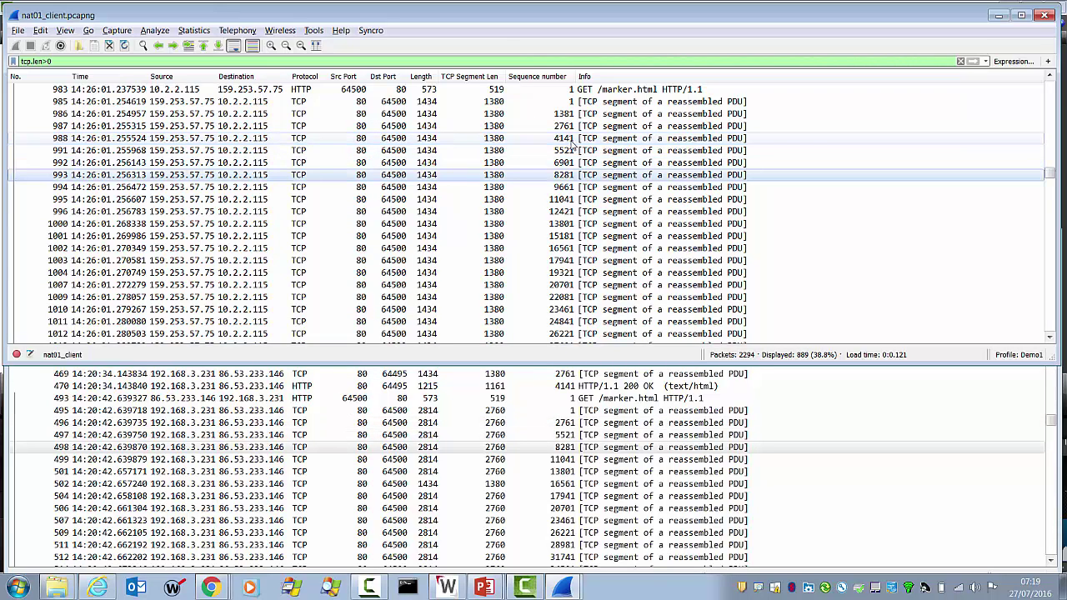